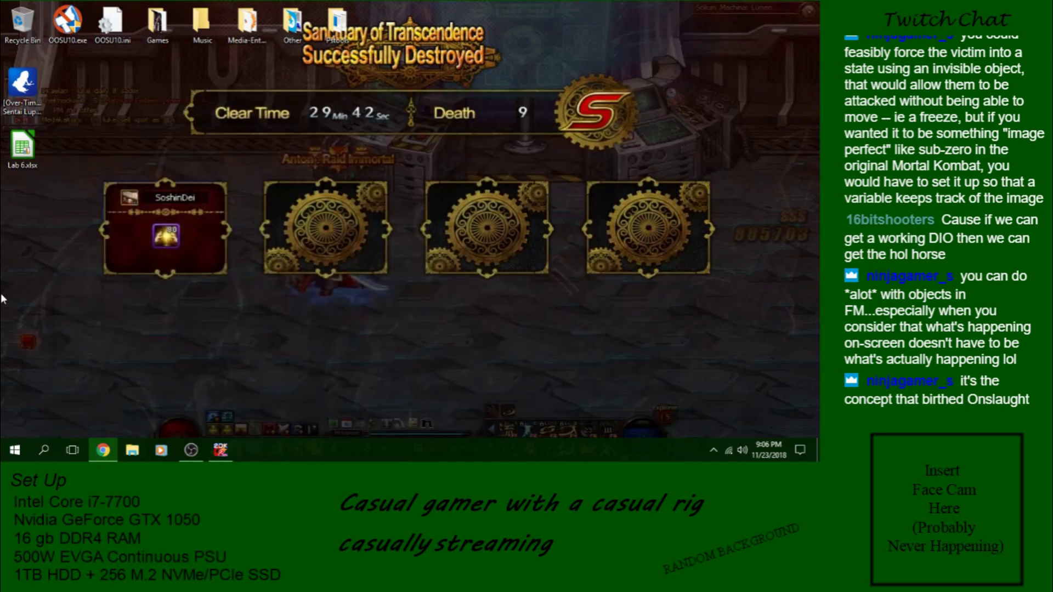
- Switch to 2D Fighter Maker 2002 and create a new game with the default name
{"action": "left_click", "coordinate": [220, 451]}
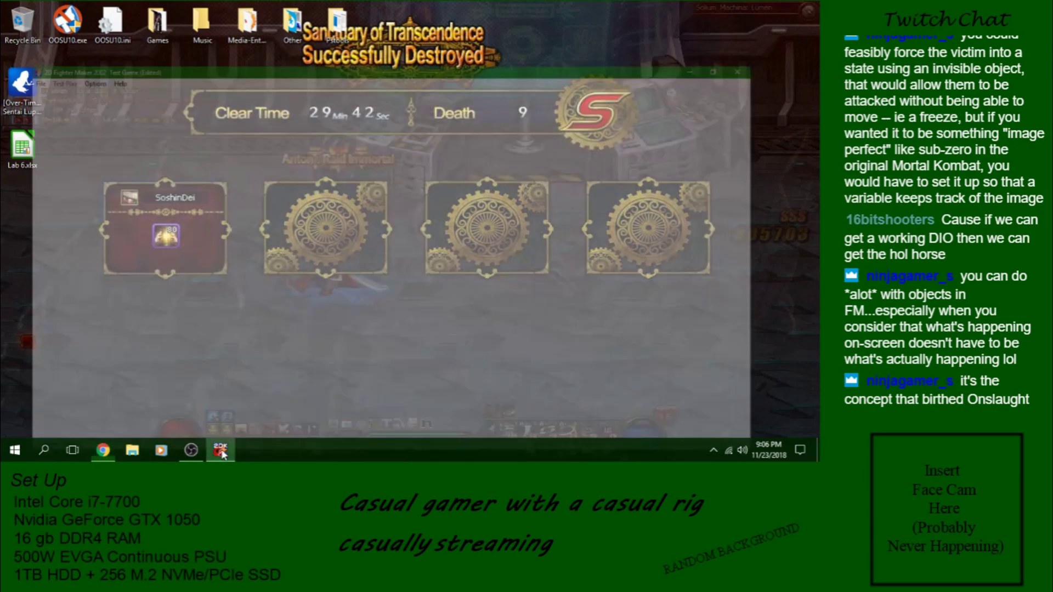
{"action": "left_click", "coordinate": [11, 21]}
{"action": "left_click", "coordinate": [39, 34]}
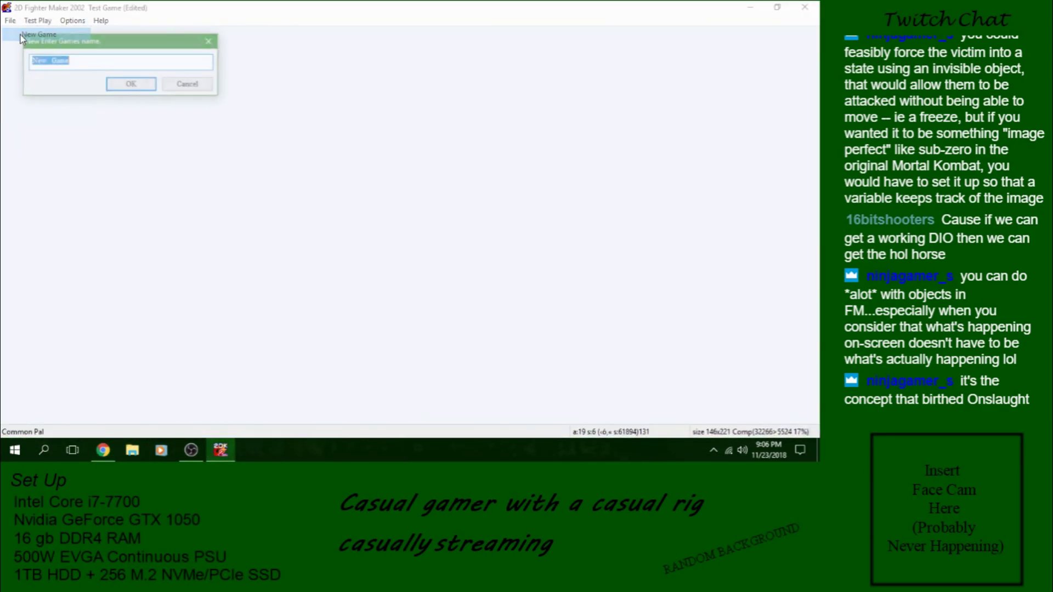
{"action": "left_click", "coordinate": [120, 86]}
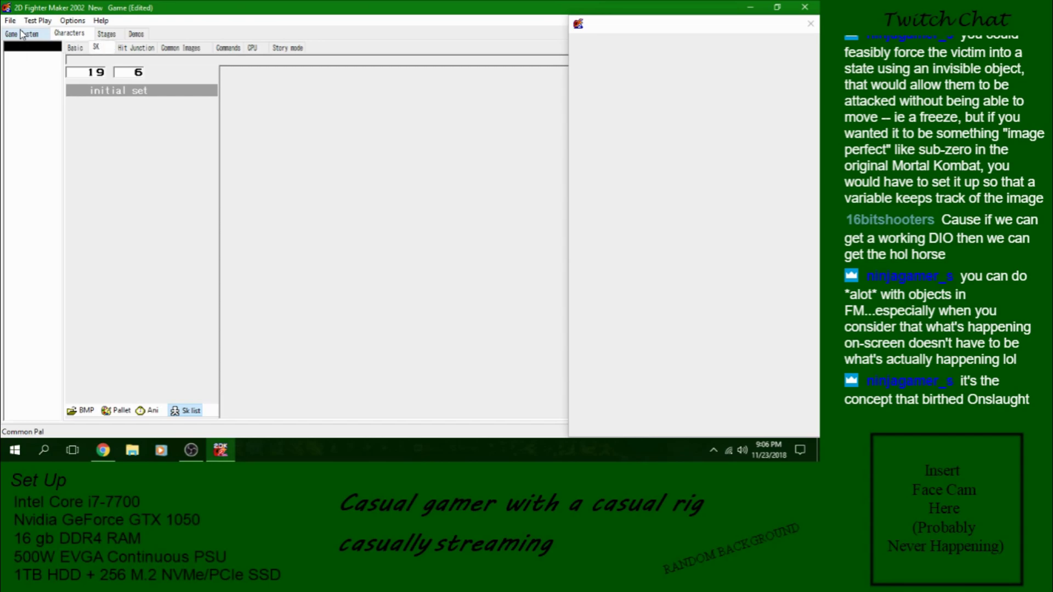
- Look through the Game System, Characters, Stages and Demos sections of the new game
{"action": "left_click", "coordinate": [73, 50]}
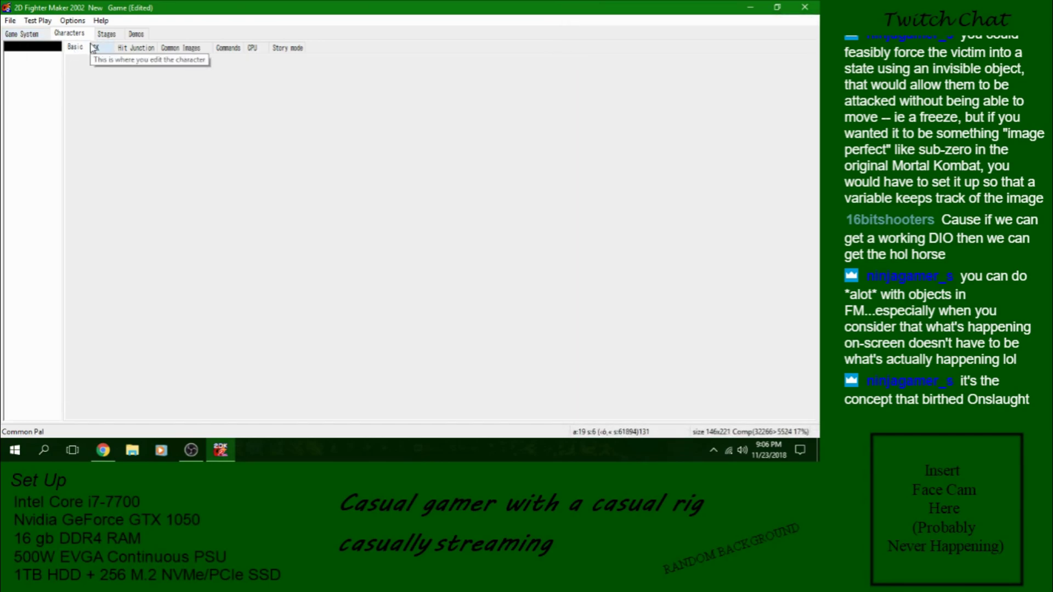
{"action": "left_click", "coordinate": [16, 34]}
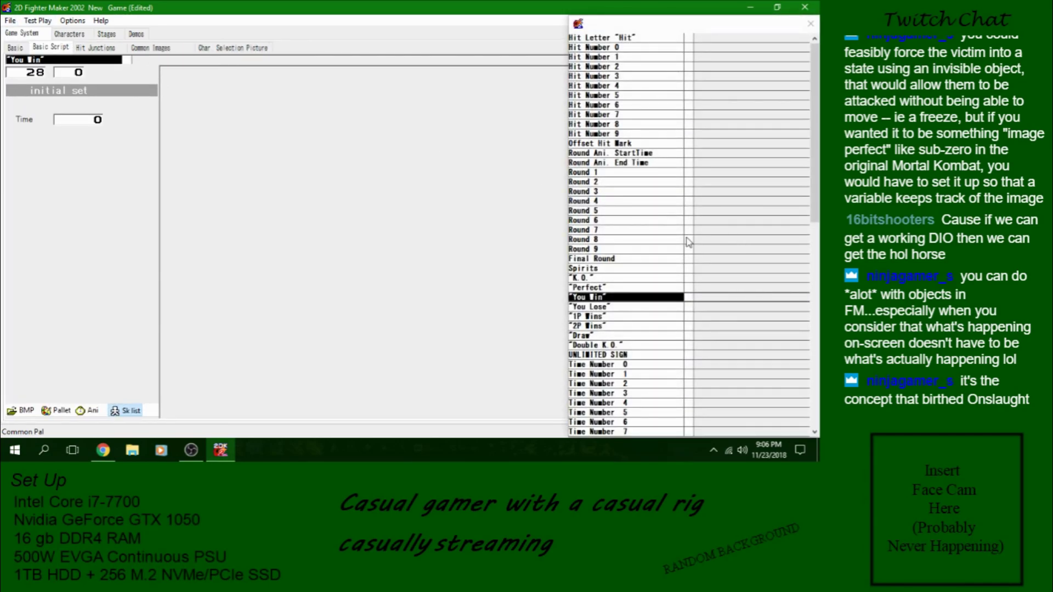
{"action": "left_click", "coordinate": [86, 48]}
{"action": "left_click", "coordinate": [226, 48]}
{"action": "left_click", "coordinate": [69, 34]}
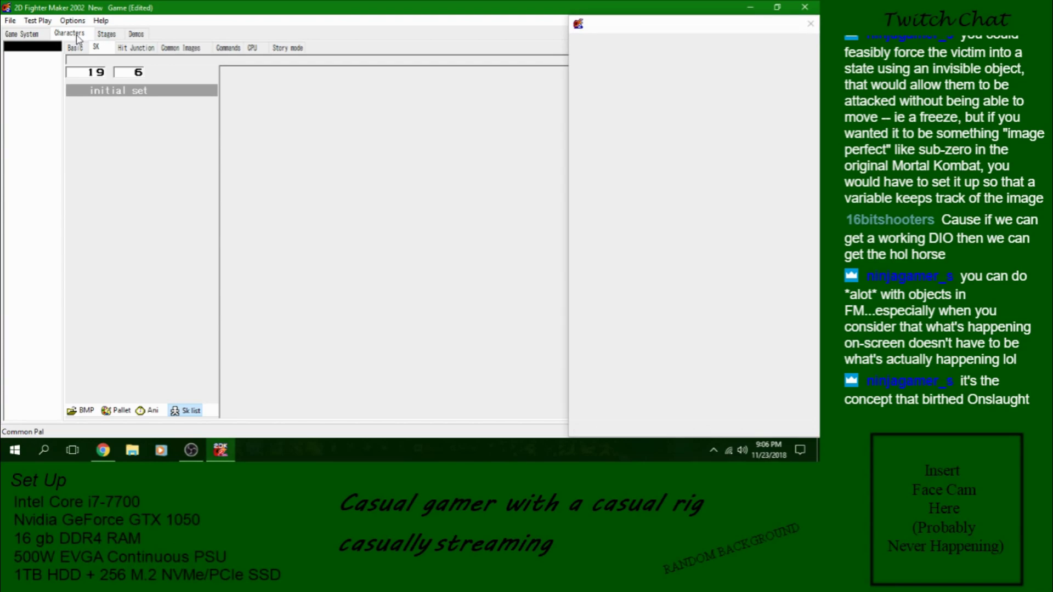
{"action": "left_click", "coordinate": [23, 34]}
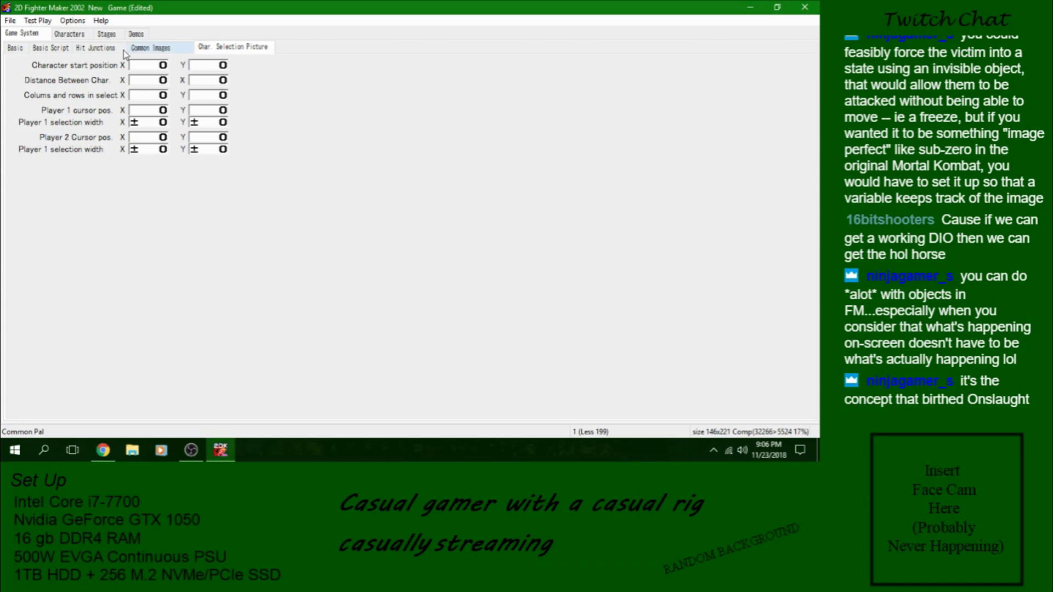
{"action": "left_click", "coordinate": [69, 34]}
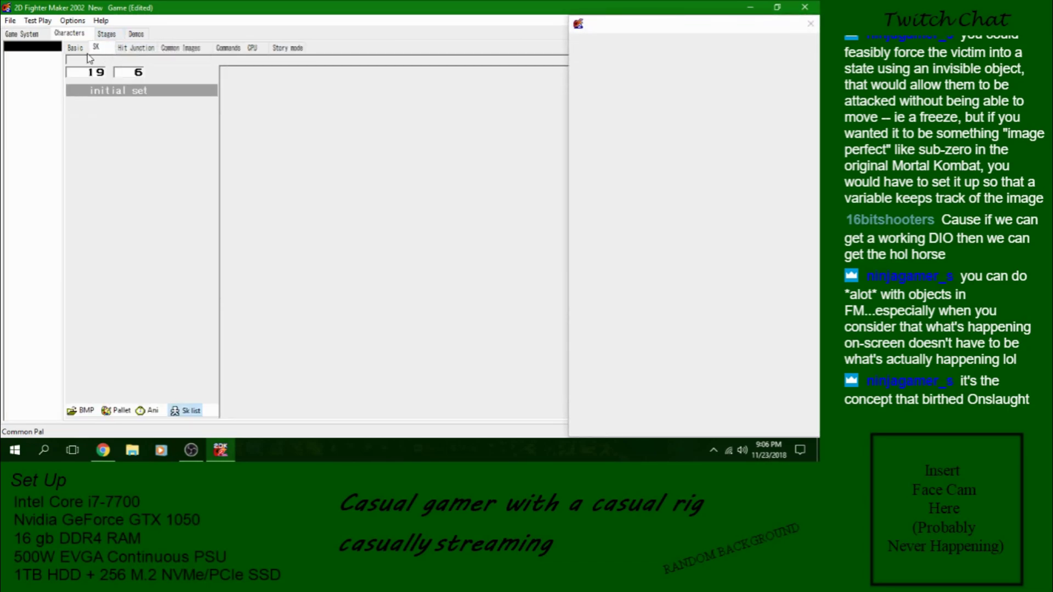
{"action": "left_click", "coordinate": [103, 36]}
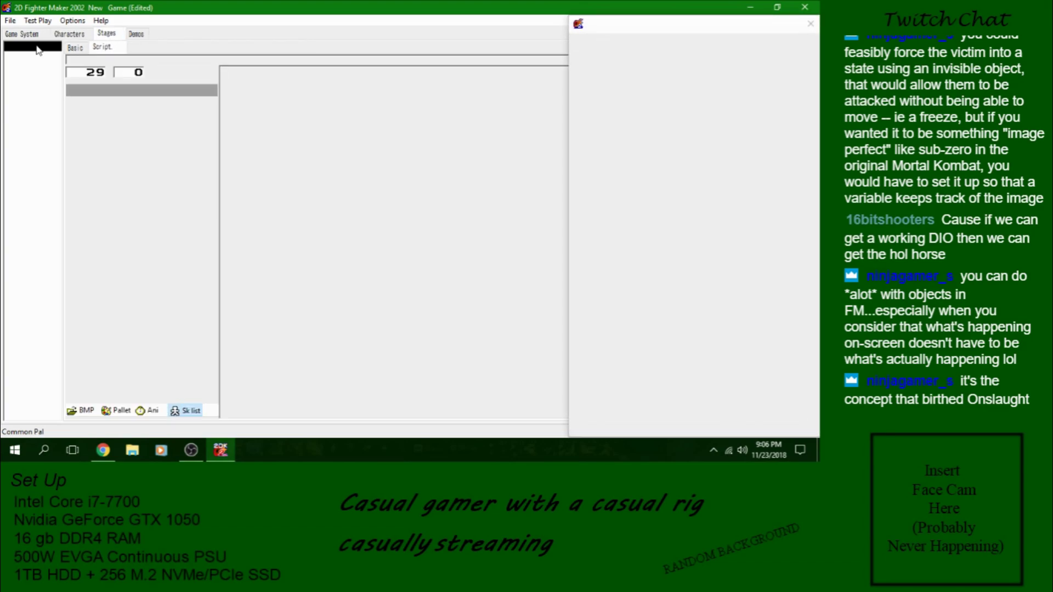
{"action": "left_click", "coordinate": [137, 34]}
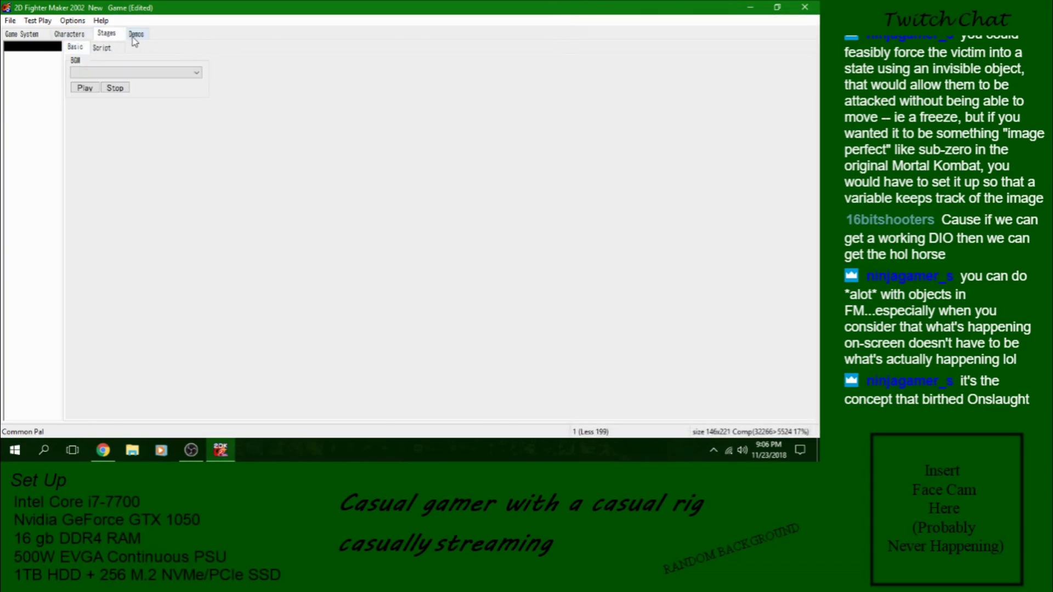
{"action": "left_click", "coordinate": [22, 33]}
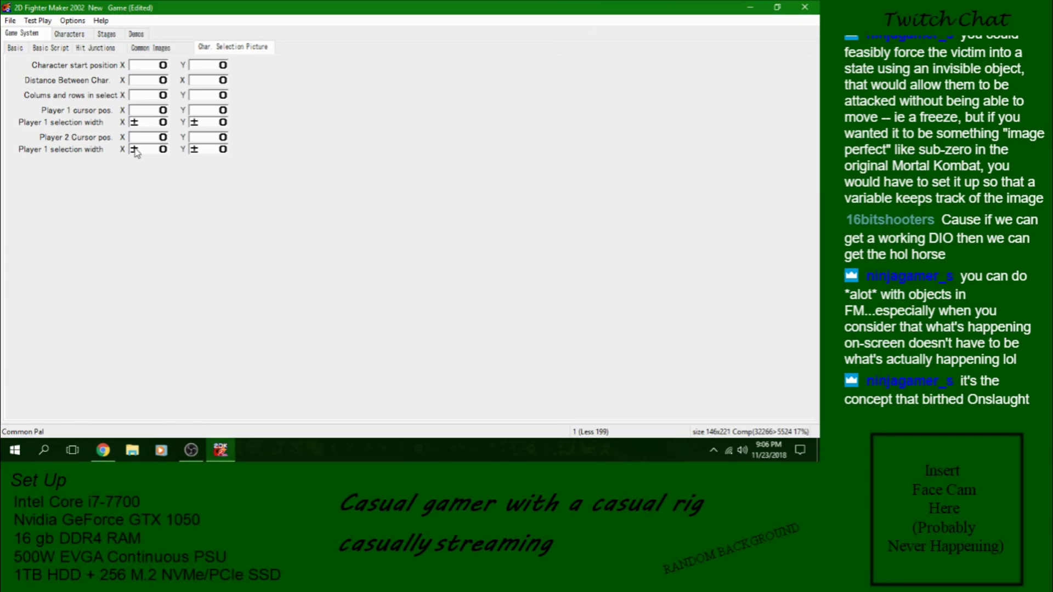
- Examine the basic game system settings and the demo choices offered for the Title screen
{"action": "left_click", "coordinate": [16, 48]}
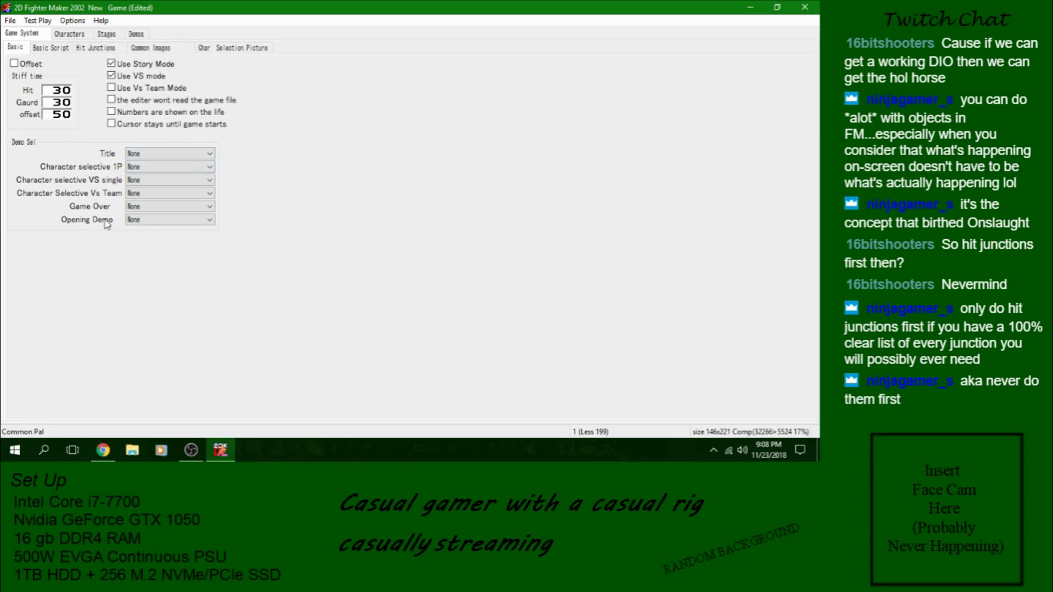
{"action": "left_click", "coordinate": [136, 34]}
{"action": "left_click", "coordinate": [36, 36]}
{"action": "left_click", "coordinate": [193, 155]}
{"action": "left_click", "coordinate": [193, 154]}
{"action": "left_click", "coordinate": [173, 156]}
{"action": "left_click", "coordinate": [173, 156]}
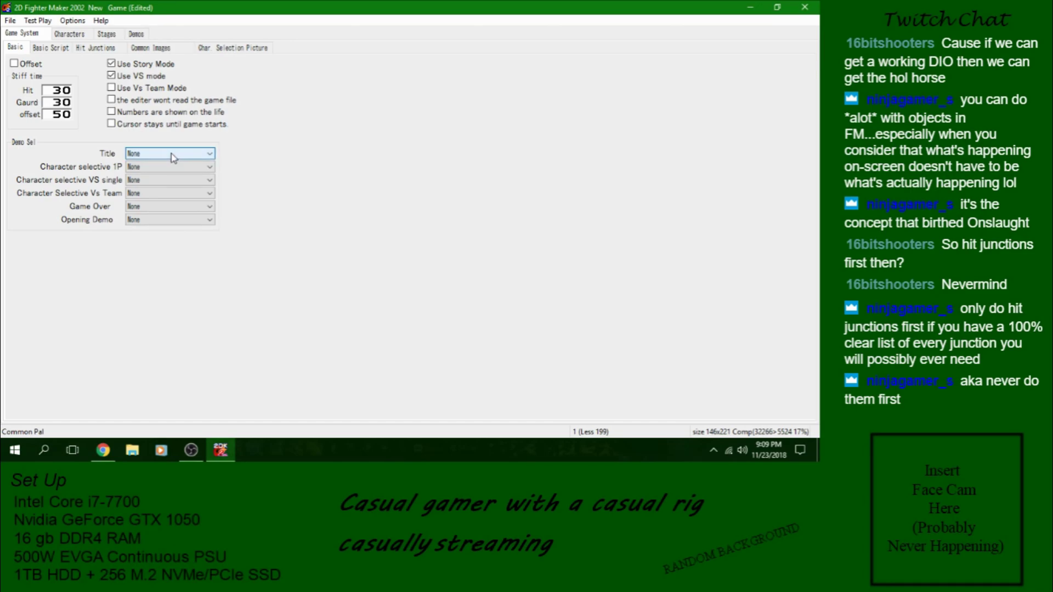
- Compare the Demos section with the Title and Character selective 1P demo assignments in the basic game settings
{"action": "left_click", "coordinate": [141, 34]}
{"action": "left_click", "coordinate": [22, 33]}
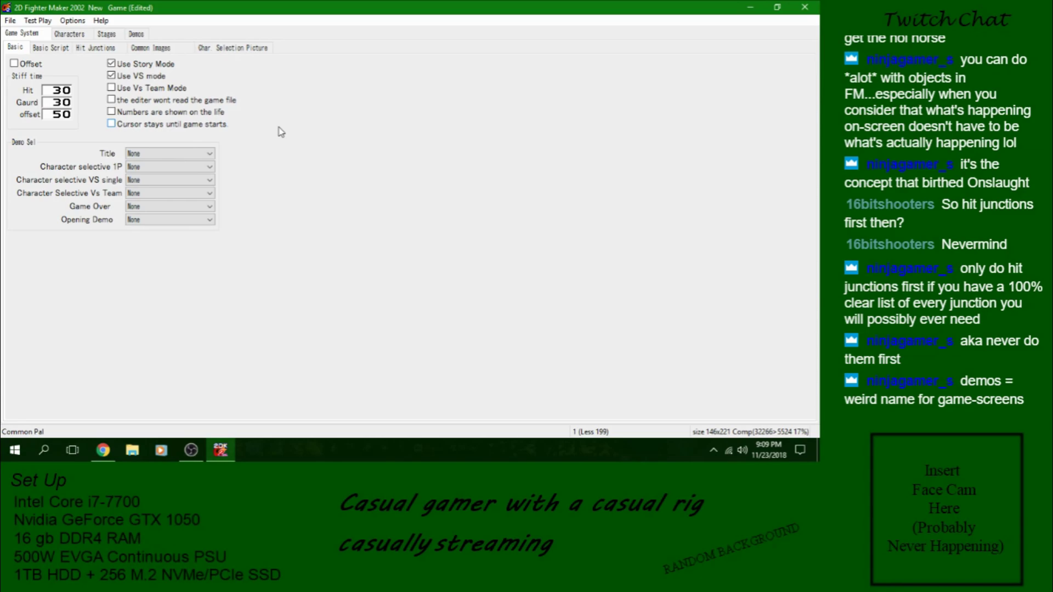
{"action": "left_click", "coordinate": [184, 153]}
{"action": "left_click", "coordinate": [195, 166]}
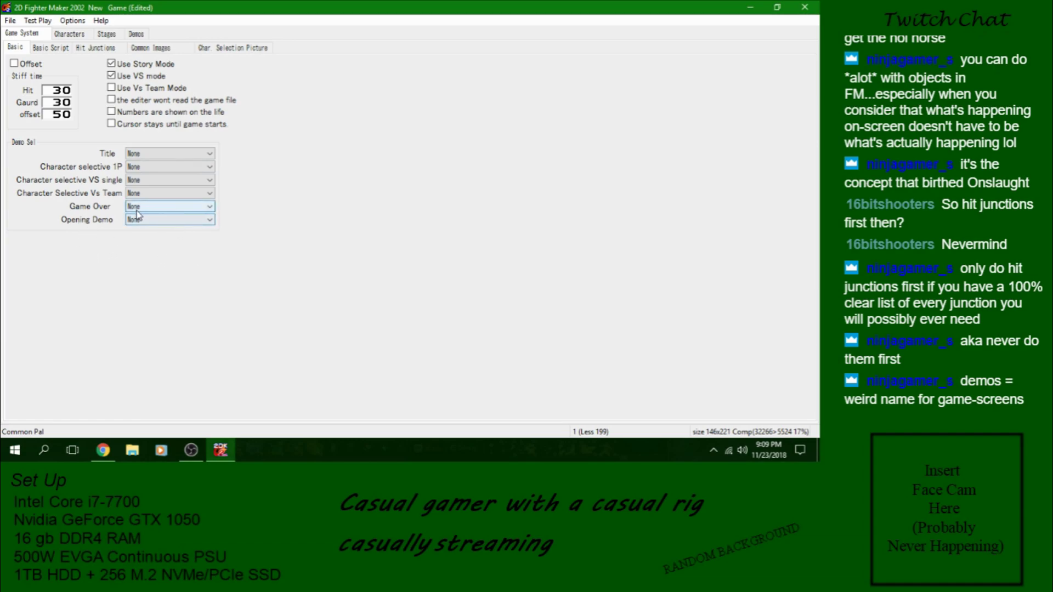
{"action": "left_click", "coordinate": [186, 155]}
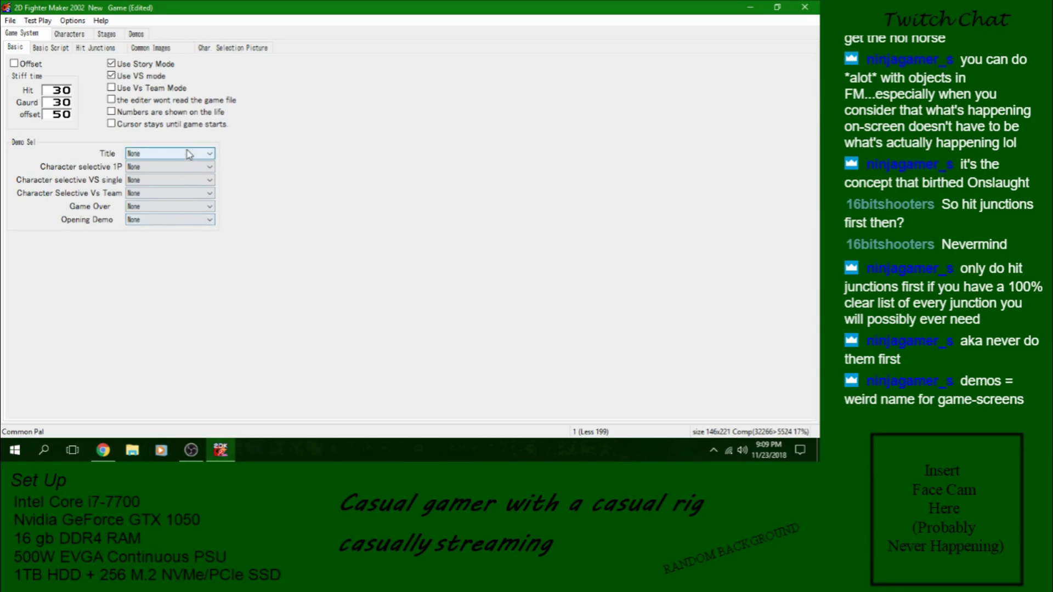
{"action": "left_click", "coordinate": [136, 35]}
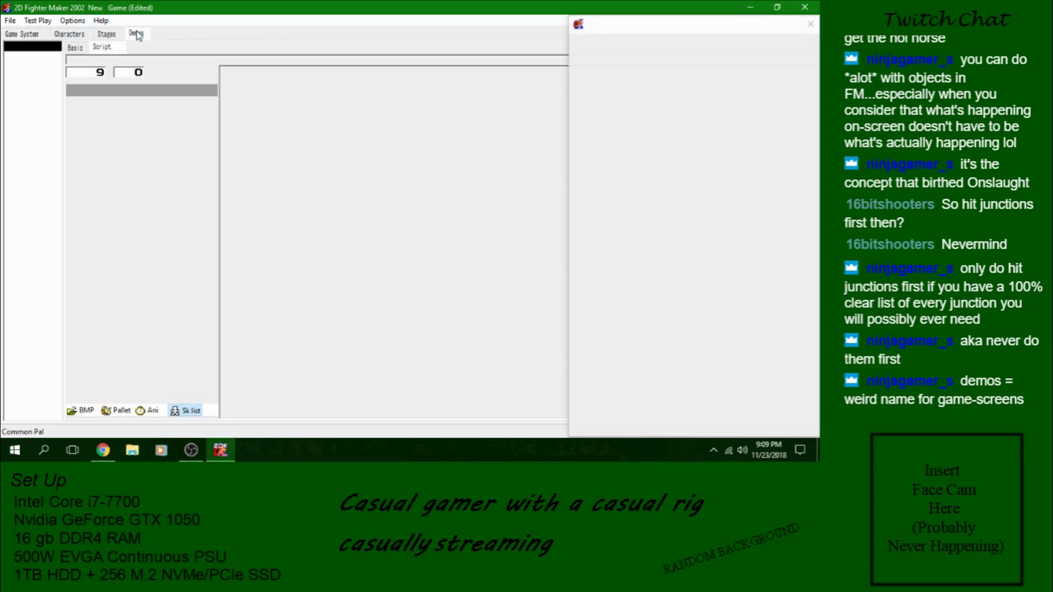
{"action": "left_click", "coordinate": [28, 34]}
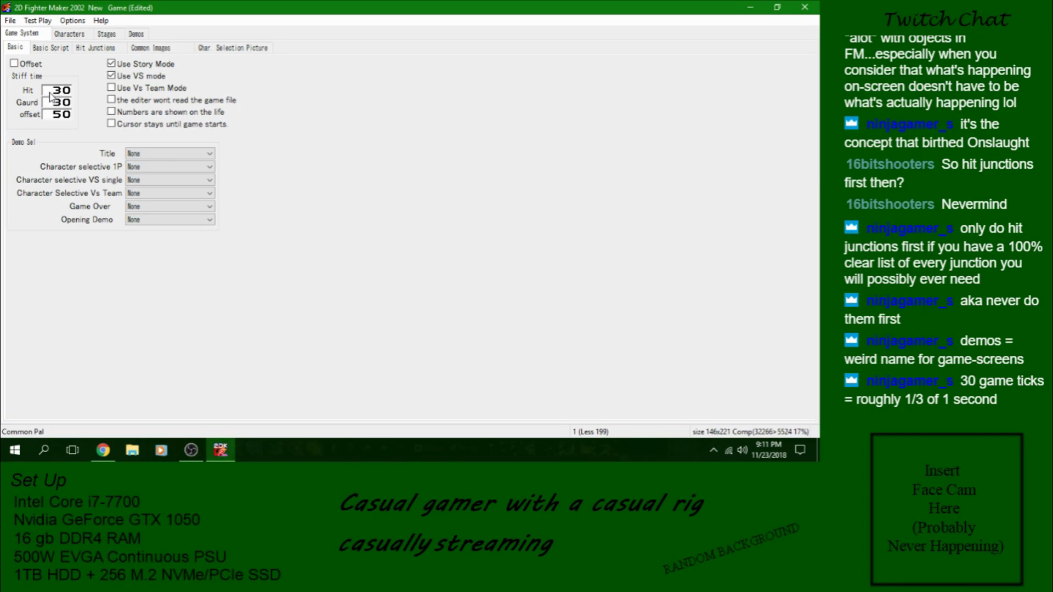
- Review the Basic Script entries, including Hit Letter, Offset Hit Mark, round animation times and the Round 1 to Round 9 scripts
{"action": "left_click", "coordinate": [62, 51]}
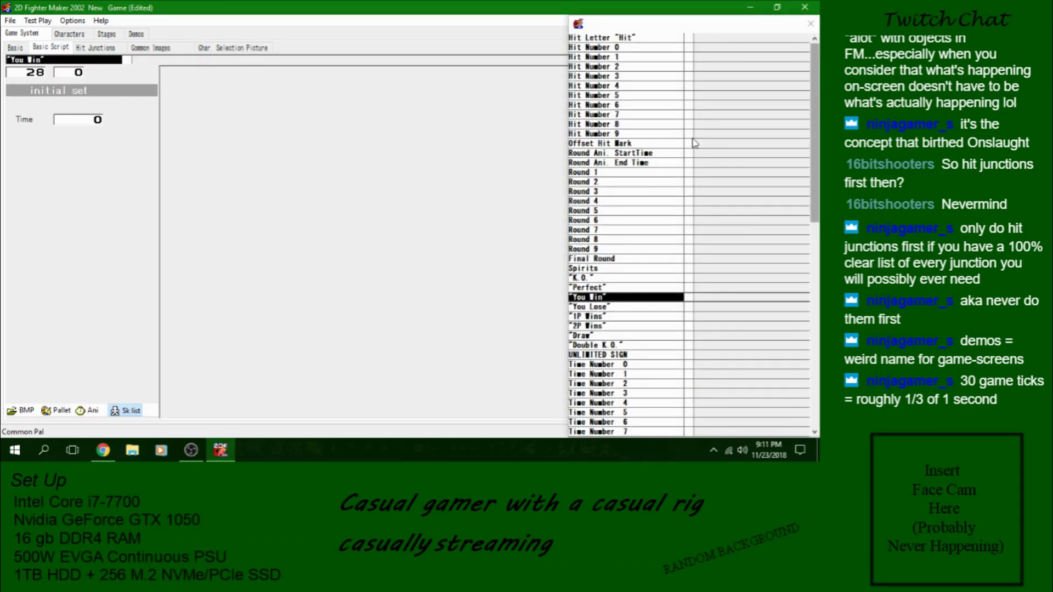
{"action": "left_click", "coordinate": [634, 38]}
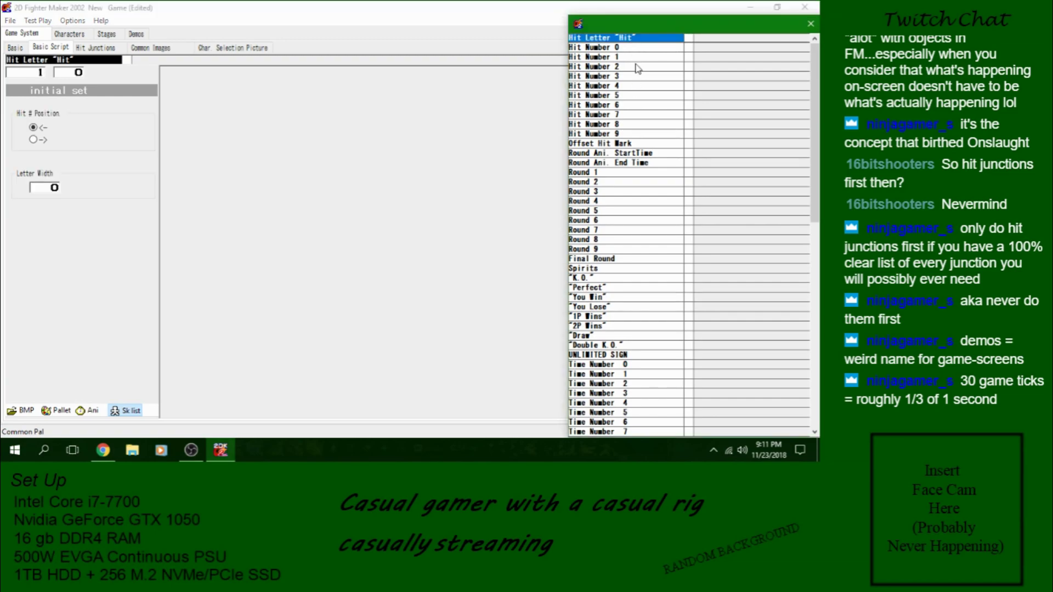
{"action": "left_click", "coordinate": [625, 143]}
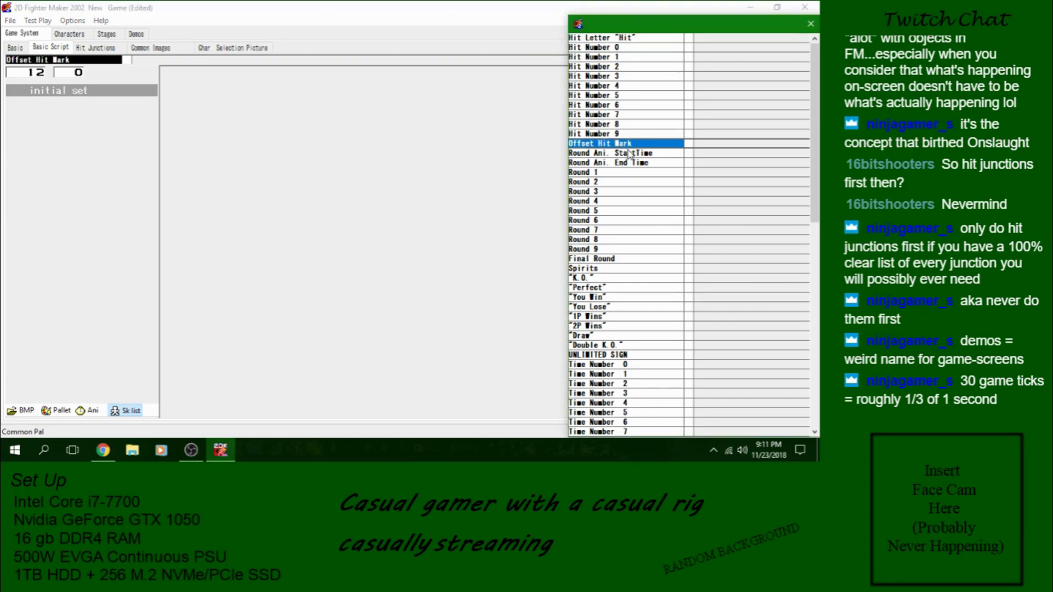
{"action": "left_click", "coordinate": [628, 153]}
{"action": "left_click", "coordinate": [631, 162]}
{"action": "left_click", "coordinate": [615, 172]}
{"action": "left_click", "coordinate": [601, 211]}
{"action": "left_click", "coordinate": [593, 249]}
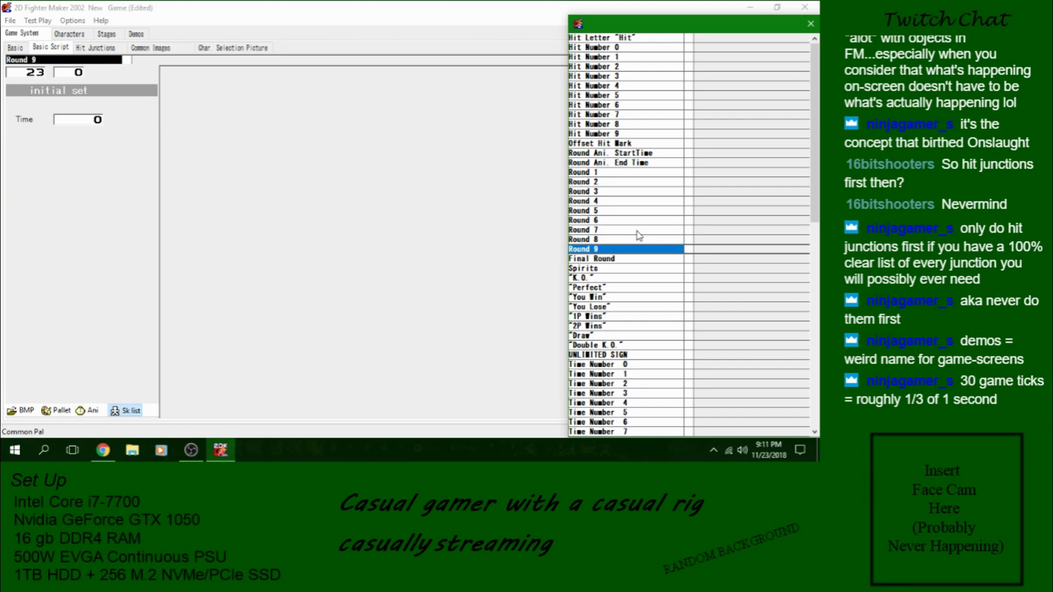
{"action": "left_click_drag", "start_coordinate": [816, 155], "coordinate": [805, 97]}
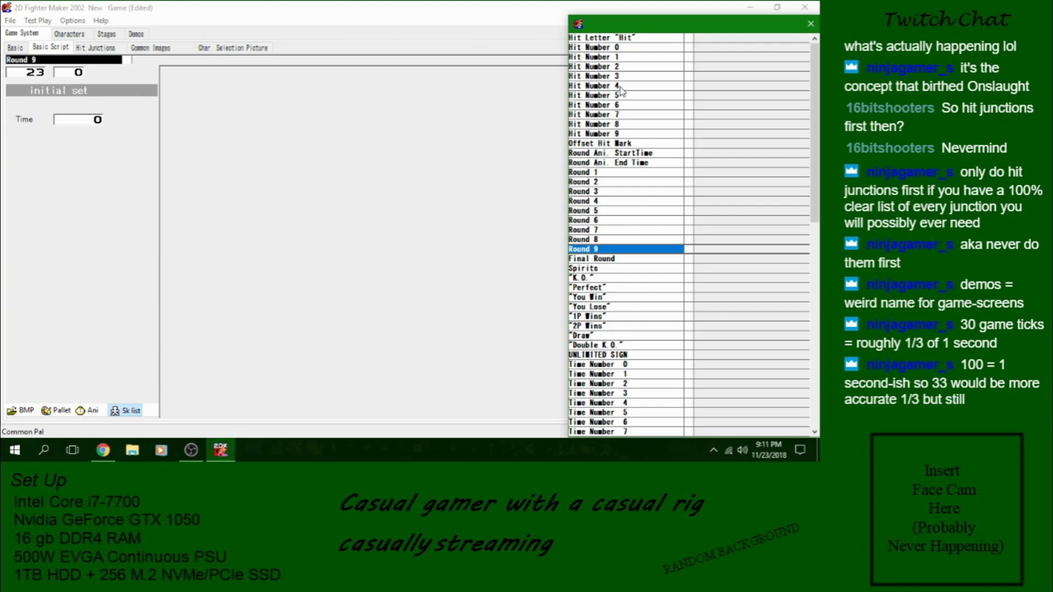
- Review the game system's hit junctions, from Hit WK Stand through Hit SG Stand
{"action": "left_click", "coordinate": [94, 49]}
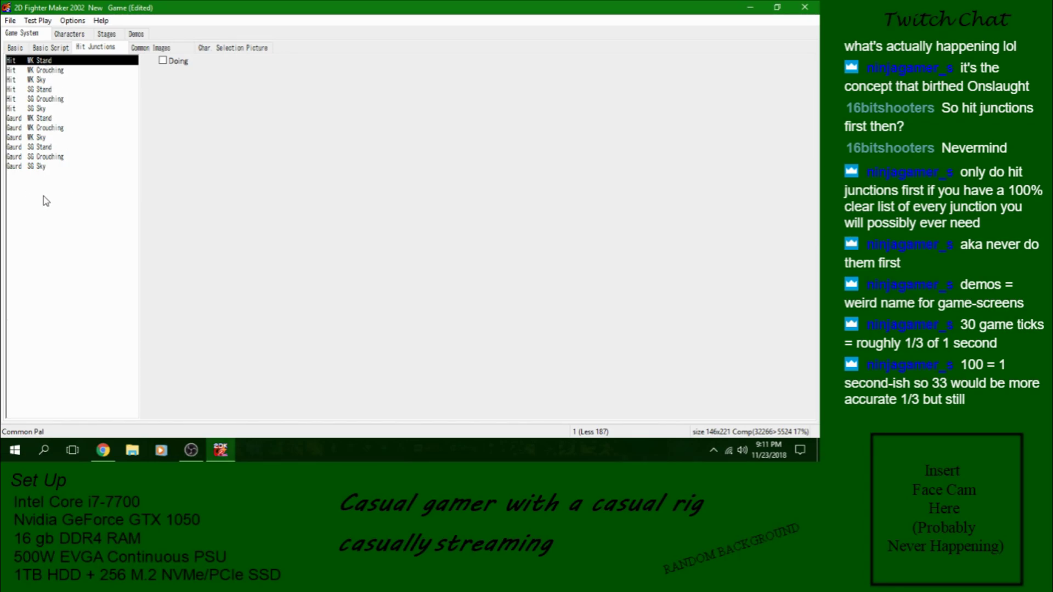
{"action": "left_click", "coordinate": [49, 60]}
{"action": "left_click", "coordinate": [48, 70]}
{"action": "left_click", "coordinate": [48, 83]}
{"action": "left_click", "coordinate": [55, 91]}
{"action": "left_click", "coordinate": [61, 62]}
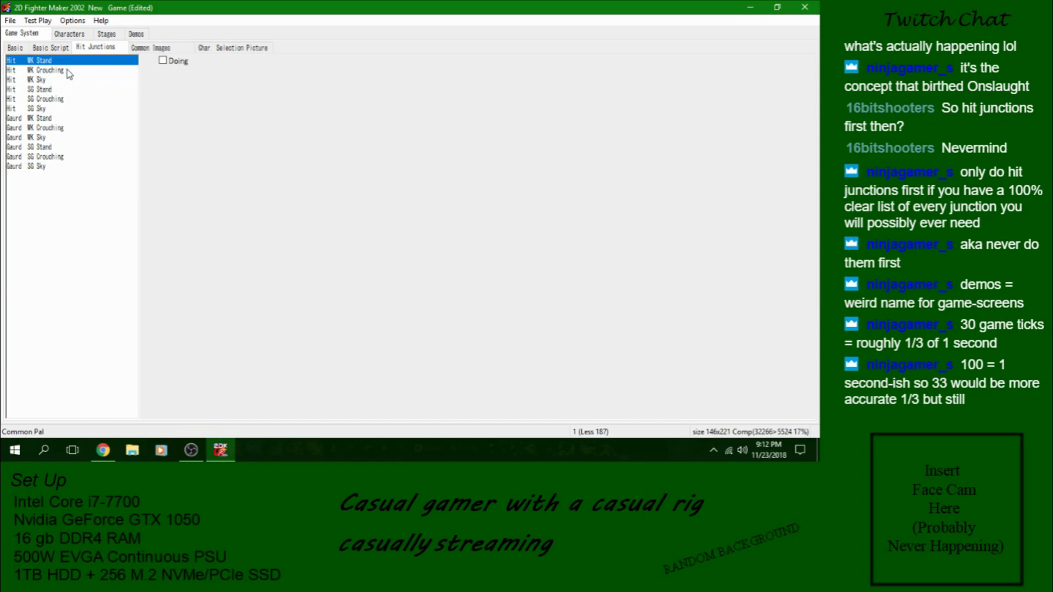
{"action": "left_click", "coordinate": [68, 72]}
{"action": "left_click", "coordinate": [63, 82]}
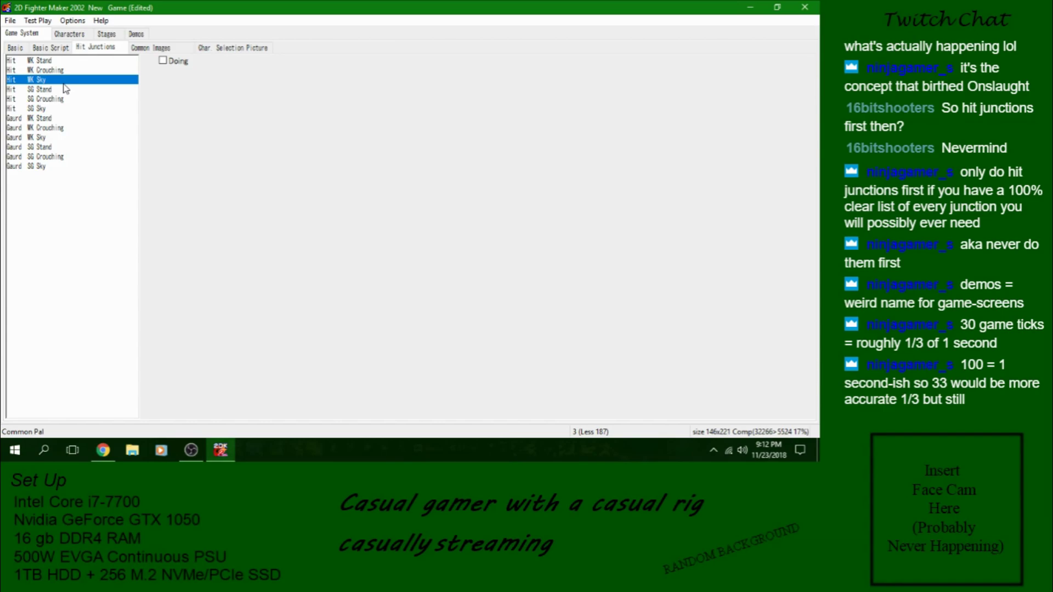
- Enable the Doing option for the Hit WK Stand junction
{"action": "left_click", "coordinate": [165, 61]}
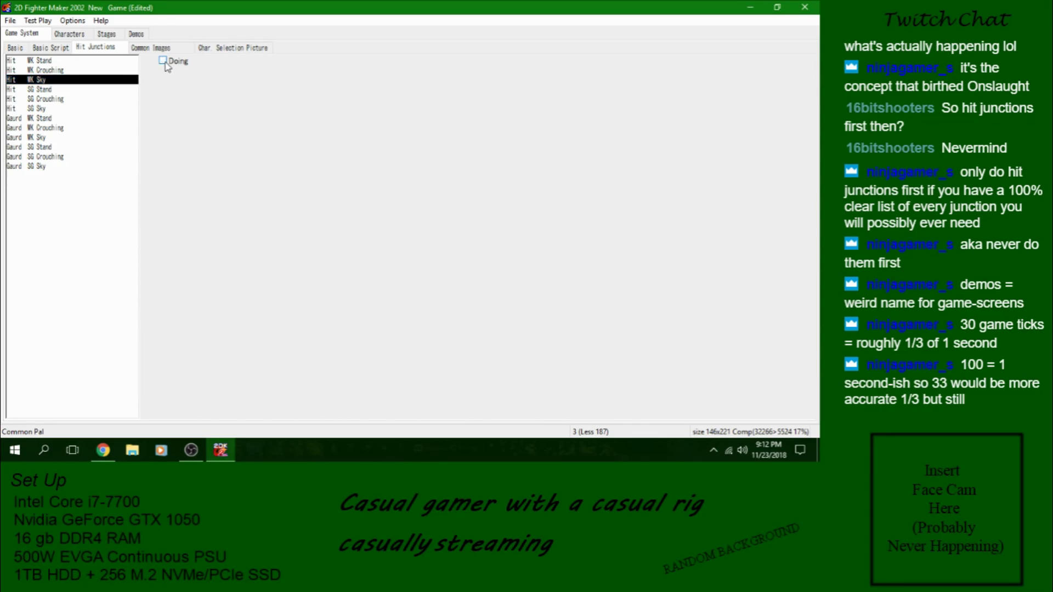
{"action": "key", "text": "shift+Tab"}
{"action": "key", "text": "Home"}
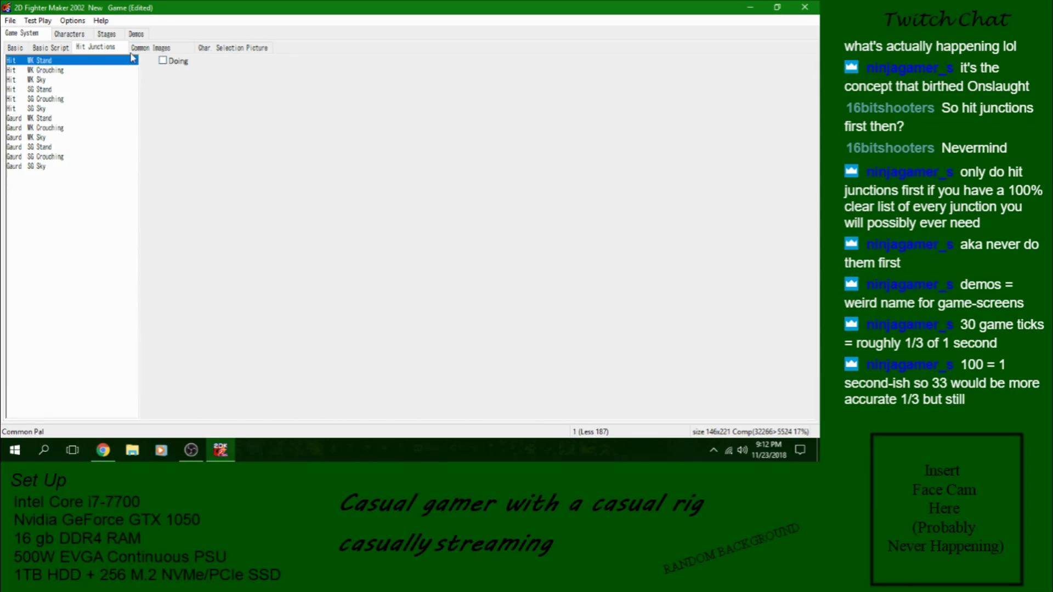
{"action": "left_click", "coordinate": [168, 64]}
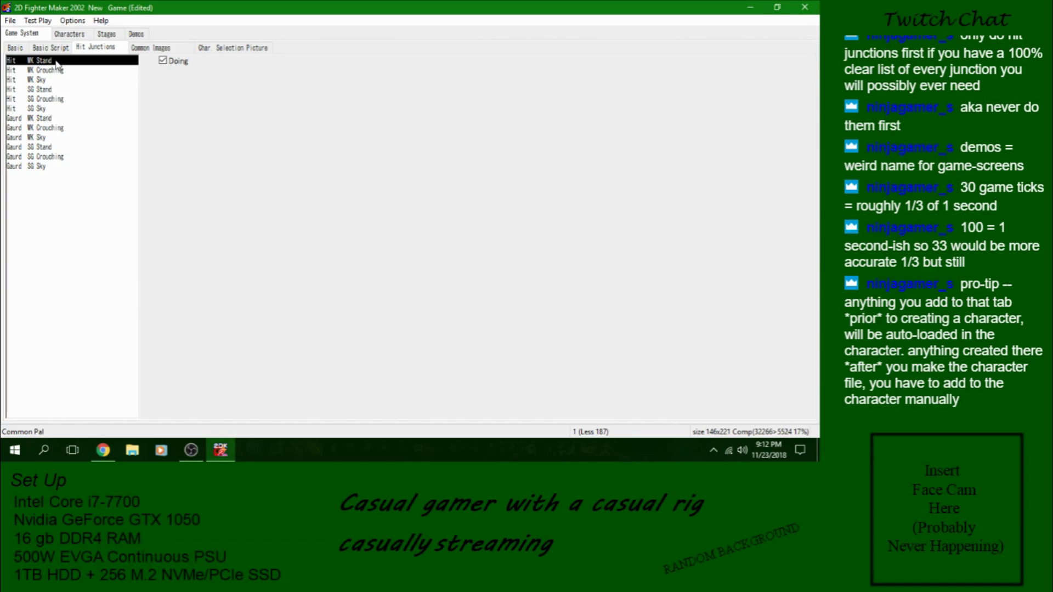
- Examine the common images list and the character selection picture settings, returning to the basic game settings
{"action": "left_click", "coordinate": [159, 50]}
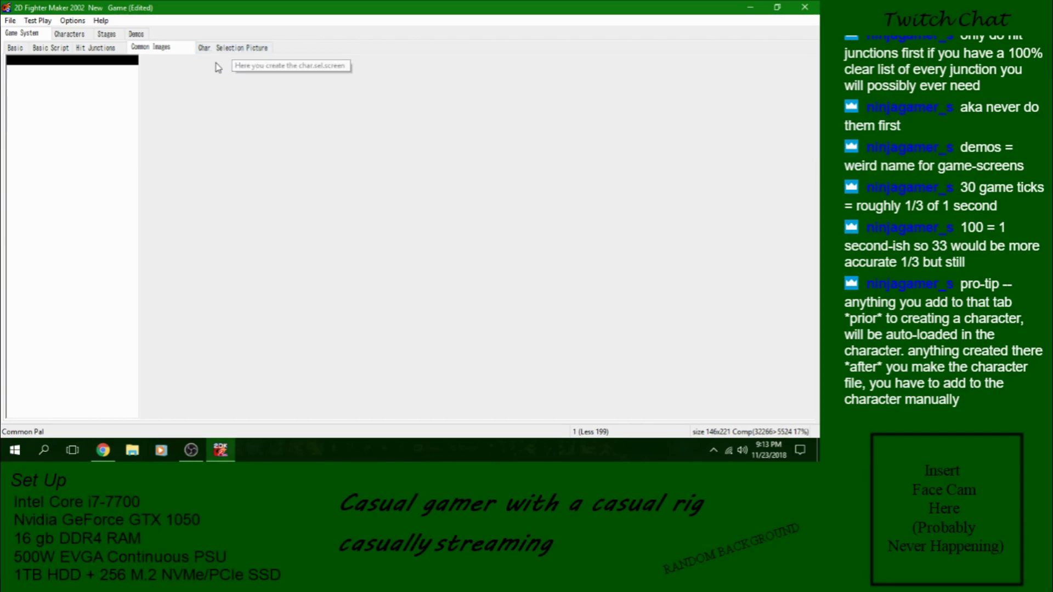
{"action": "right_click", "coordinate": [98, 63]}
{"action": "left_click", "coordinate": [47, 68]}
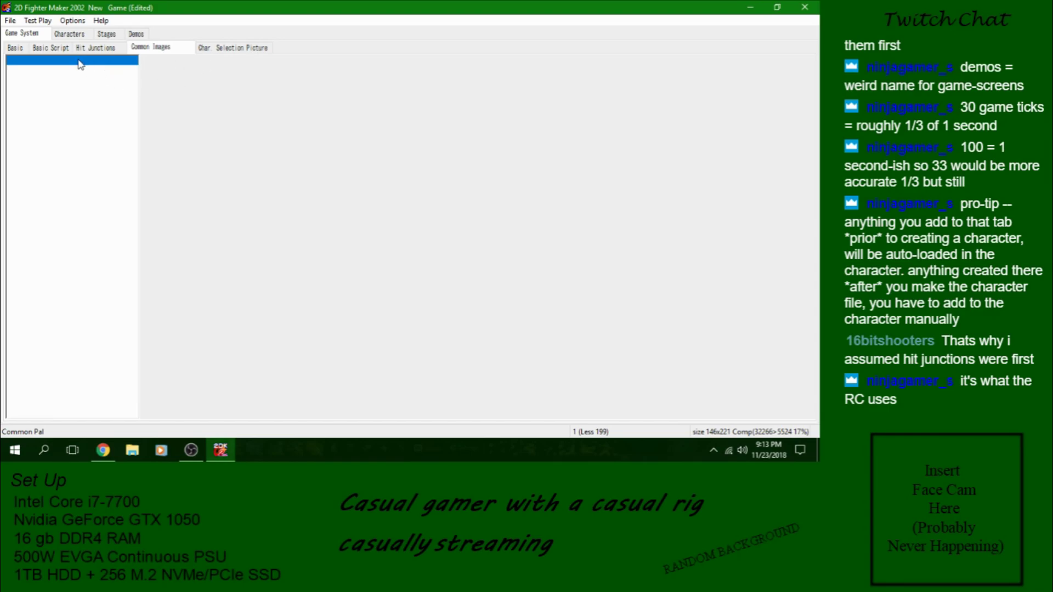
{"action": "left_click", "coordinate": [223, 49]}
{"action": "left_click", "coordinate": [16, 50]}
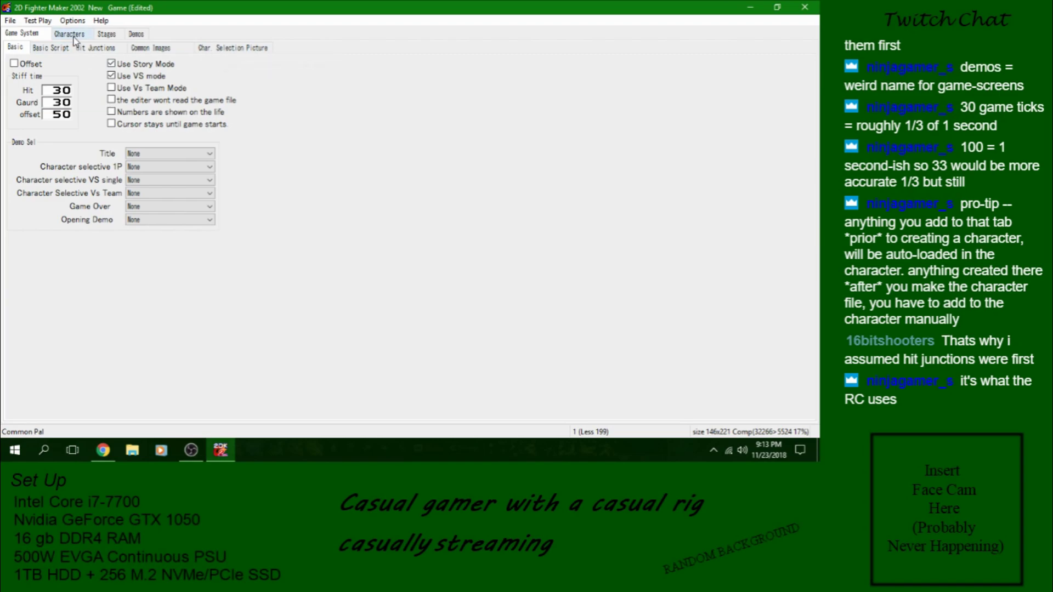
- Look through the character editor's SK, Commands, Story mode and Basic pages
{"action": "left_click", "coordinate": [69, 34]}
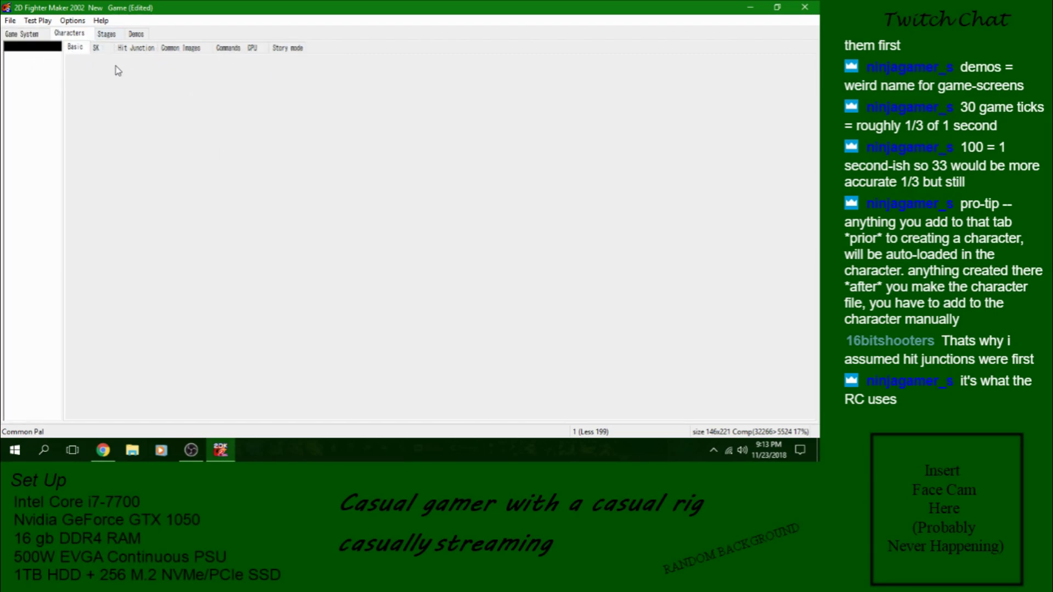
{"action": "left_click", "coordinate": [96, 47]}
{"action": "left_click", "coordinate": [228, 48]}
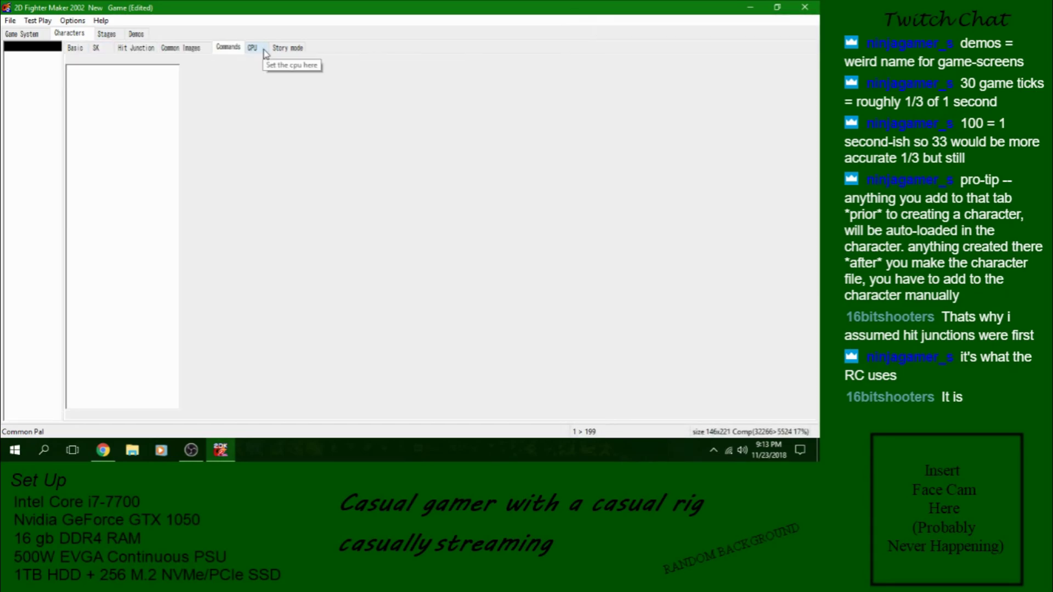
{"action": "left_click", "coordinate": [283, 47]}
{"action": "left_click", "coordinate": [75, 47]}
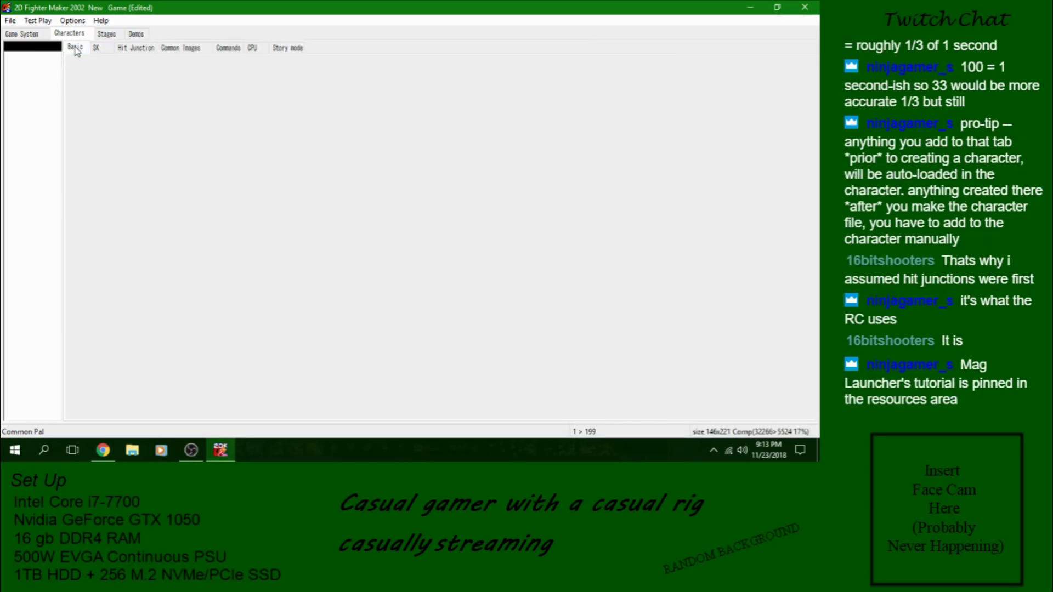
- Examine the background music choices and script page for stages, and open the Demos section
{"action": "left_click", "coordinate": [106, 36]}
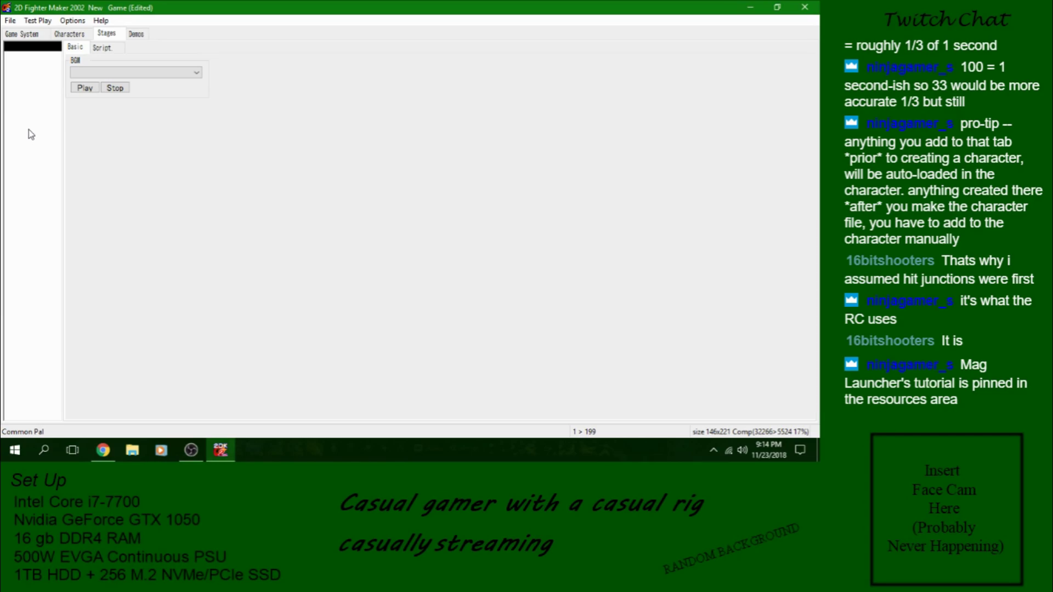
{"action": "left_click", "coordinate": [194, 73]}
{"action": "left_click", "coordinate": [193, 73]}
{"action": "left_click", "coordinate": [100, 49]}
{"action": "left_click", "coordinate": [75, 48]}
{"action": "left_click", "coordinate": [132, 73]}
{"action": "left_click", "coordinate": [132, 73]}
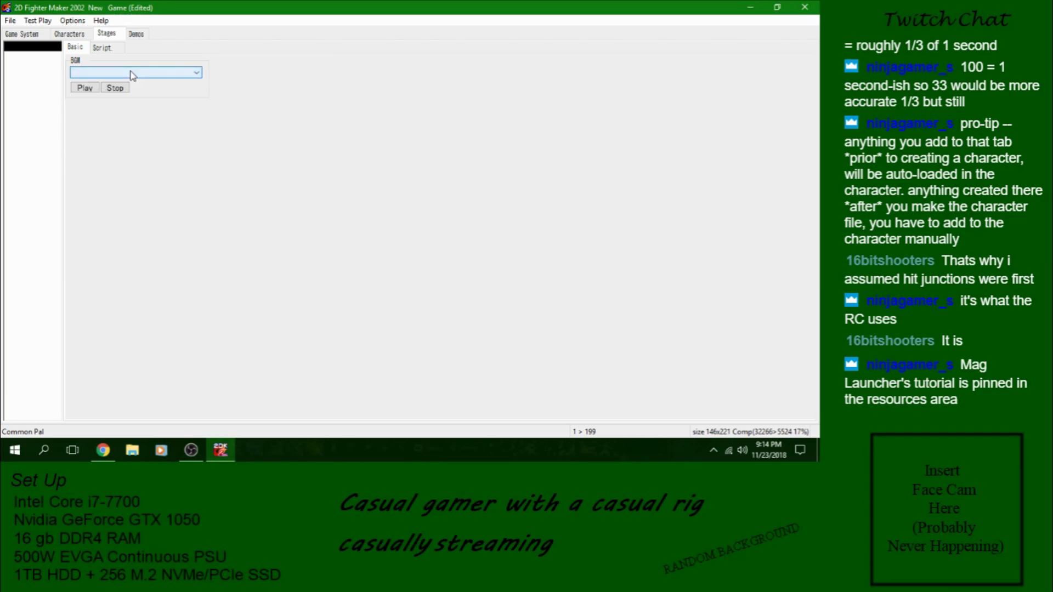
{"action": "left_click", "coordinate": [103, 48]}
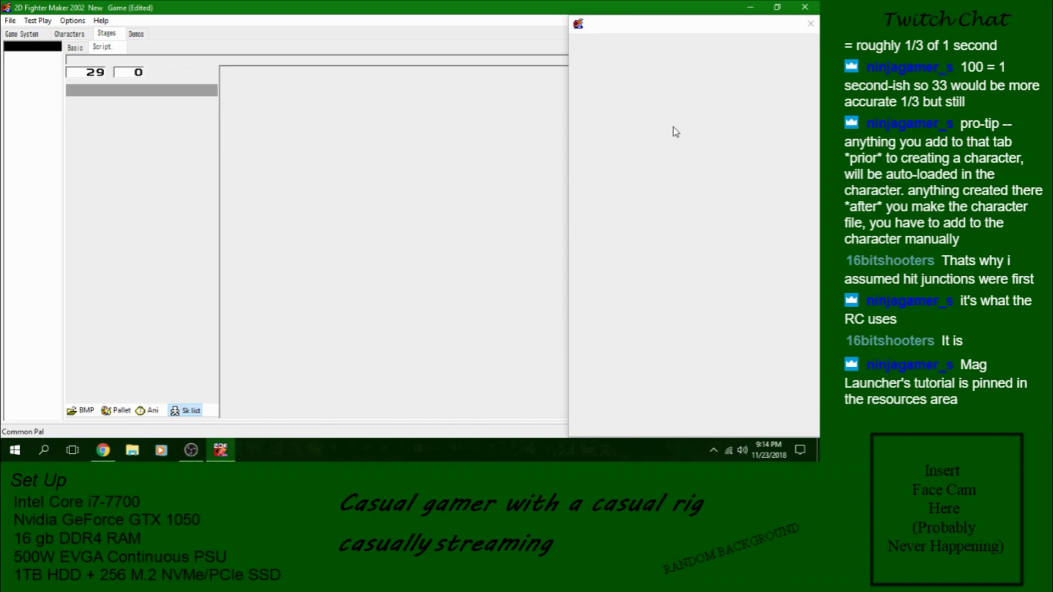
{"action": "left_click", "coordinate": [136, 34]}
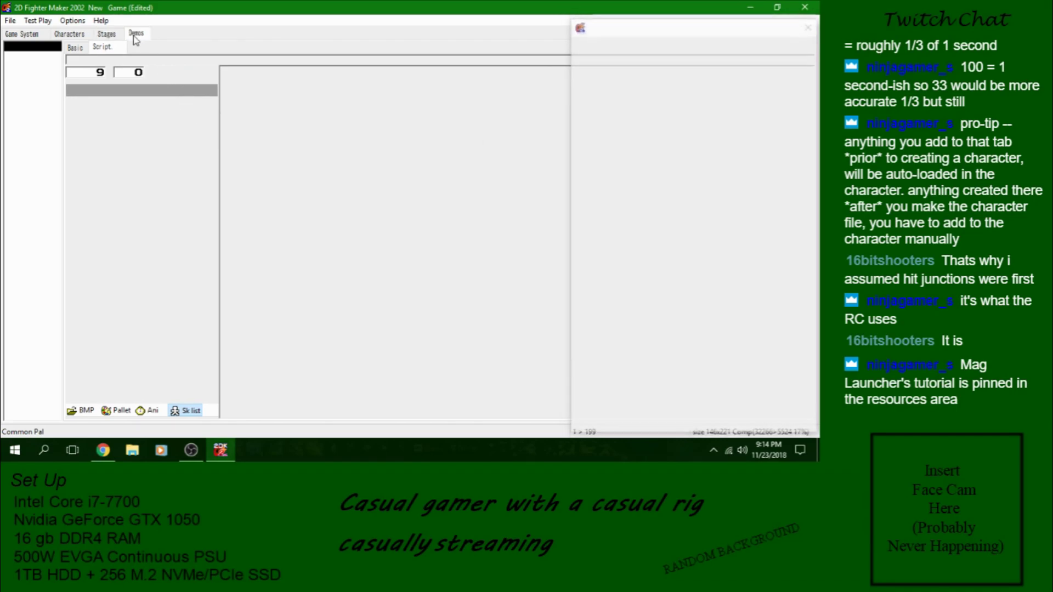